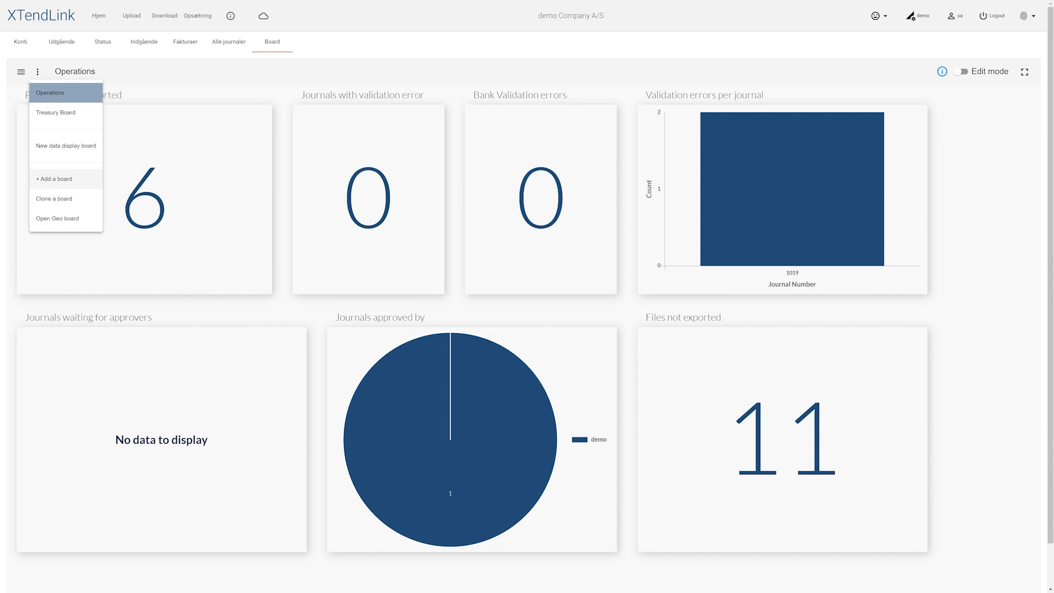
Add a new board named "Test" and check the list of available boards
{"action": "left_click", "coordinate": [54, 179]}
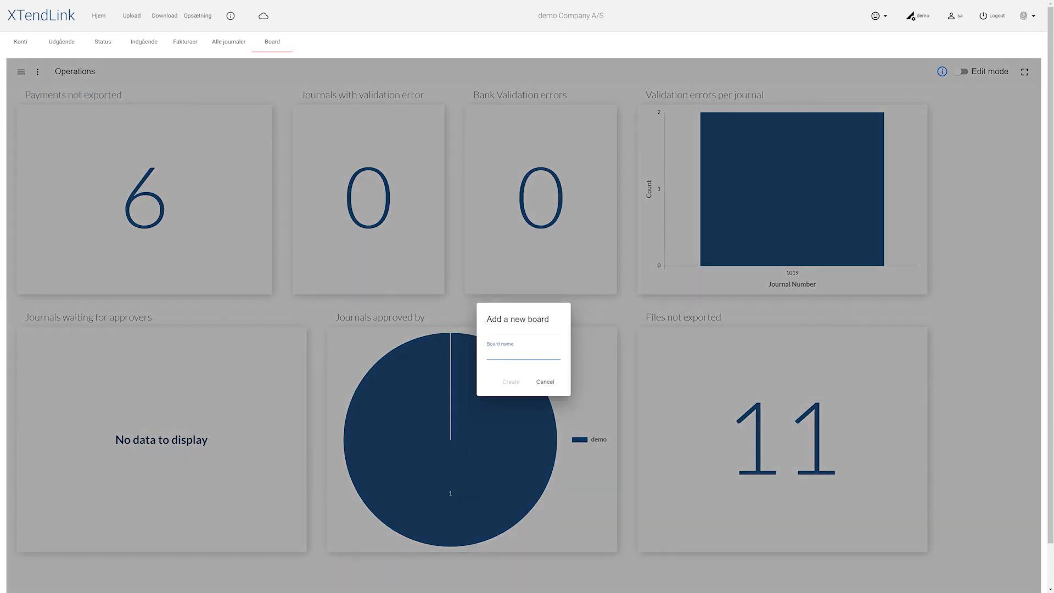
{"action": "type", "text": "Test"}
{"action": "key", "text": "Return"}
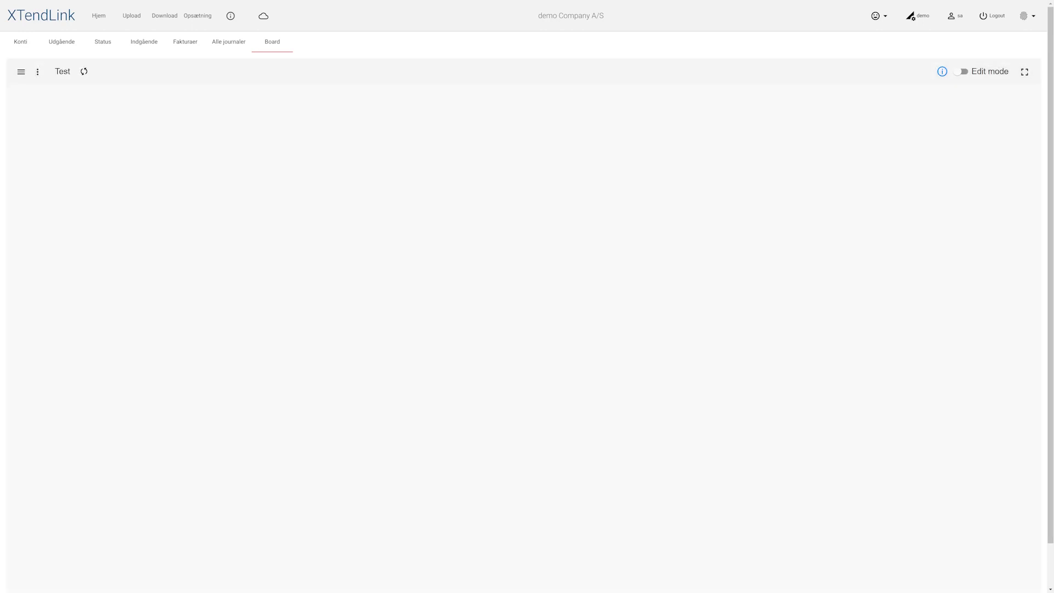
{"action": "left_click", "coordinate": [37, 71]}
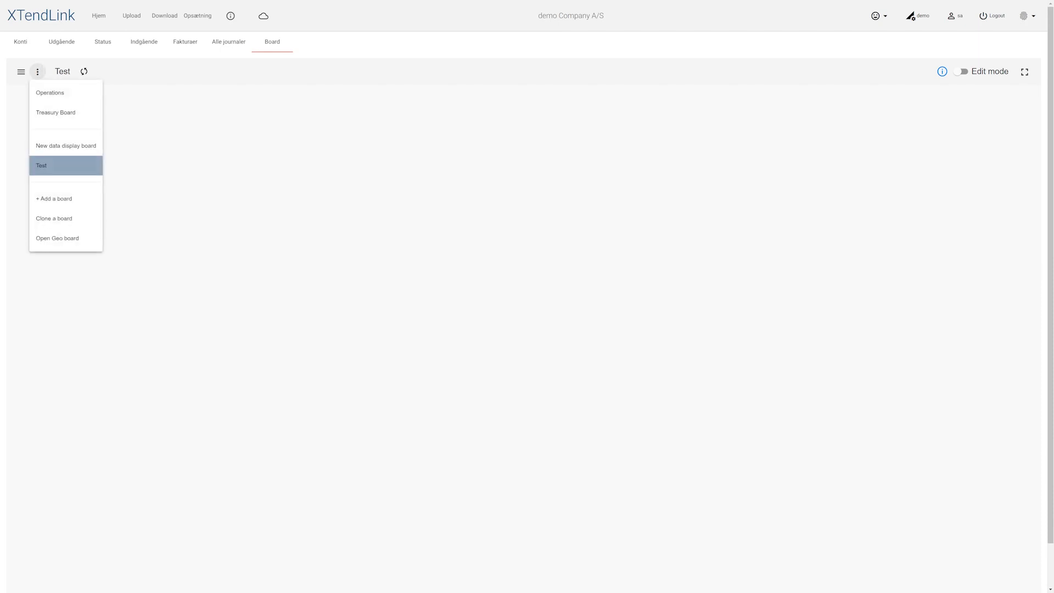
{"action": "left_click", "coordinate": [50, 92]}
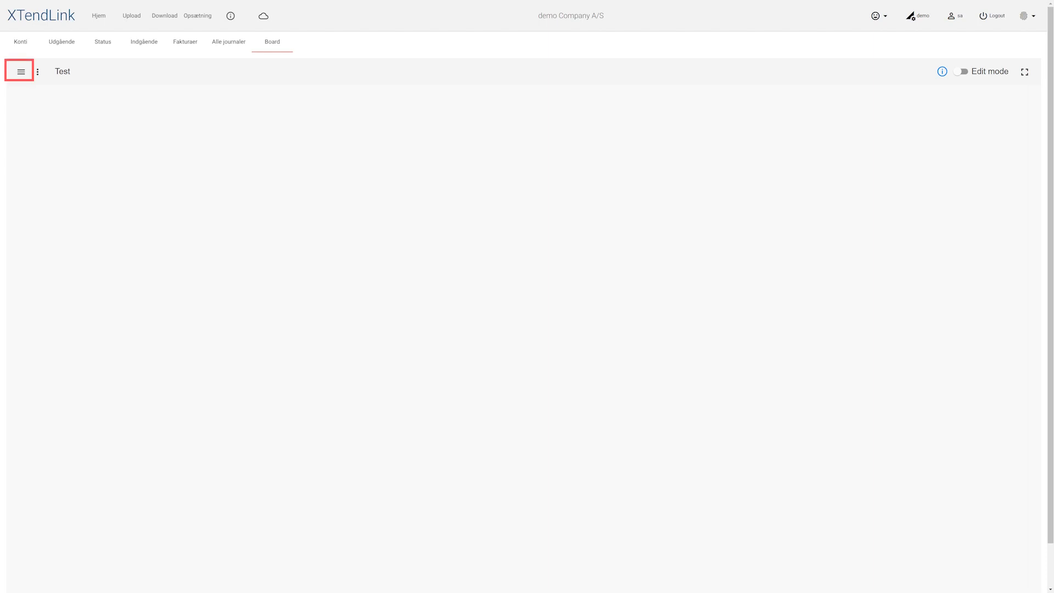
Start a custom chart from the chart library and choose Bar chart as its type
{"action": "left_click", "coordinate": [21, 71]}
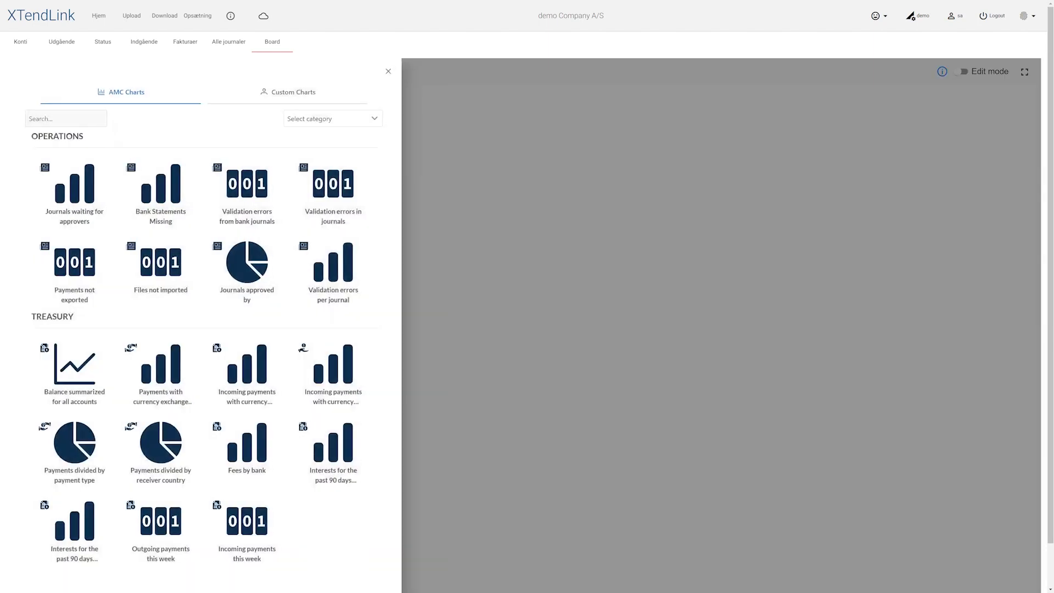
{"action": "mouse_move", "coordinate": [161, 192]}
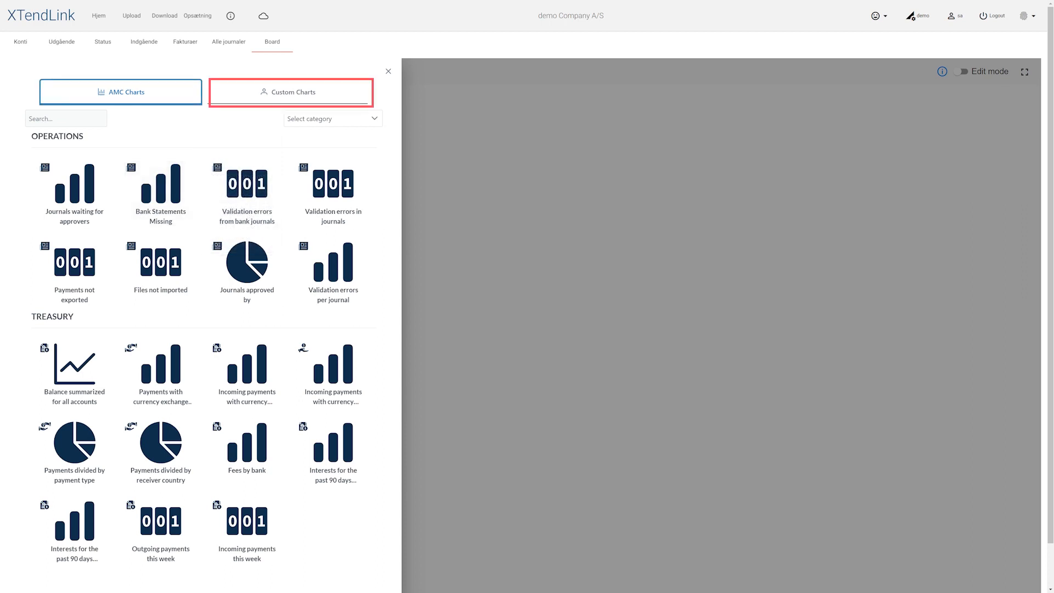
{"action": "left_click", "coordinate": [289, 92]}
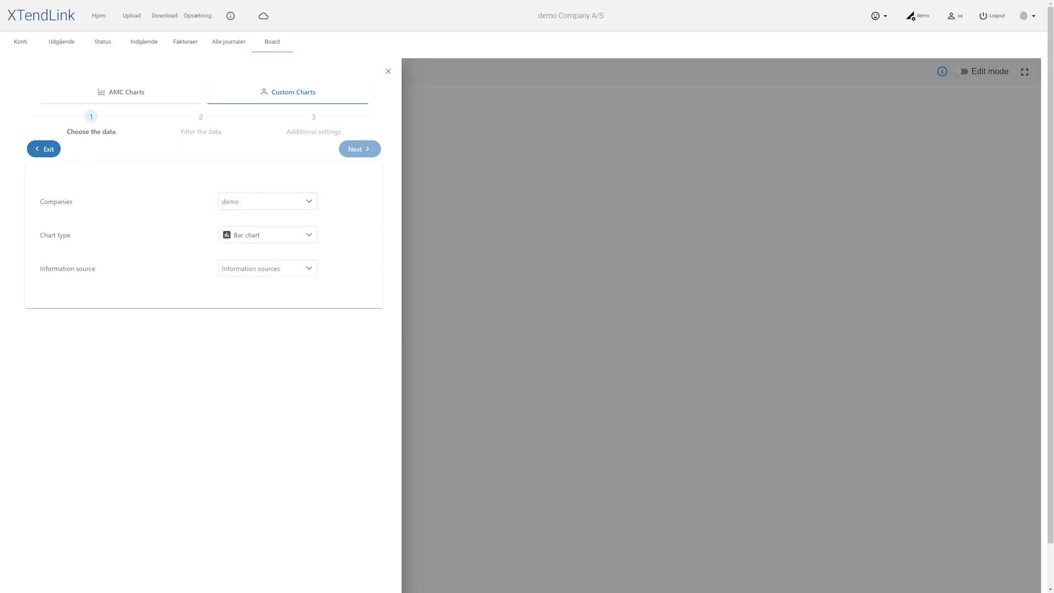
{"action": "left_click", "coordinate": [268, 235]}
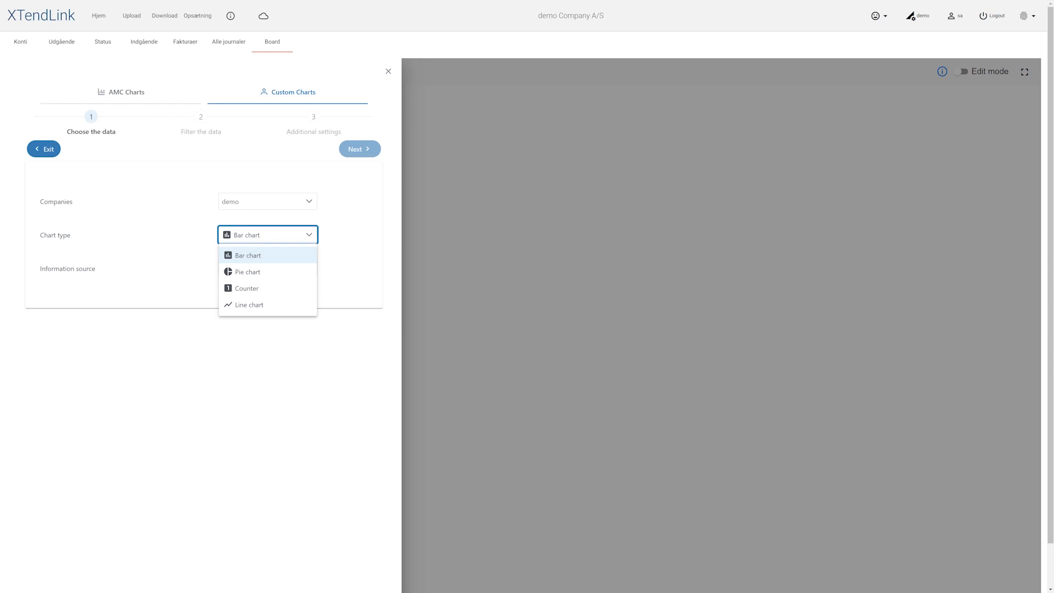
{"action": "left_click", "coordinate": [268, 255]}
Set the information source to Statements, with Account Currency on the X axis and Payment Amount on the Y axis
{"action": "left_click", "coordinate": [267, 268]}
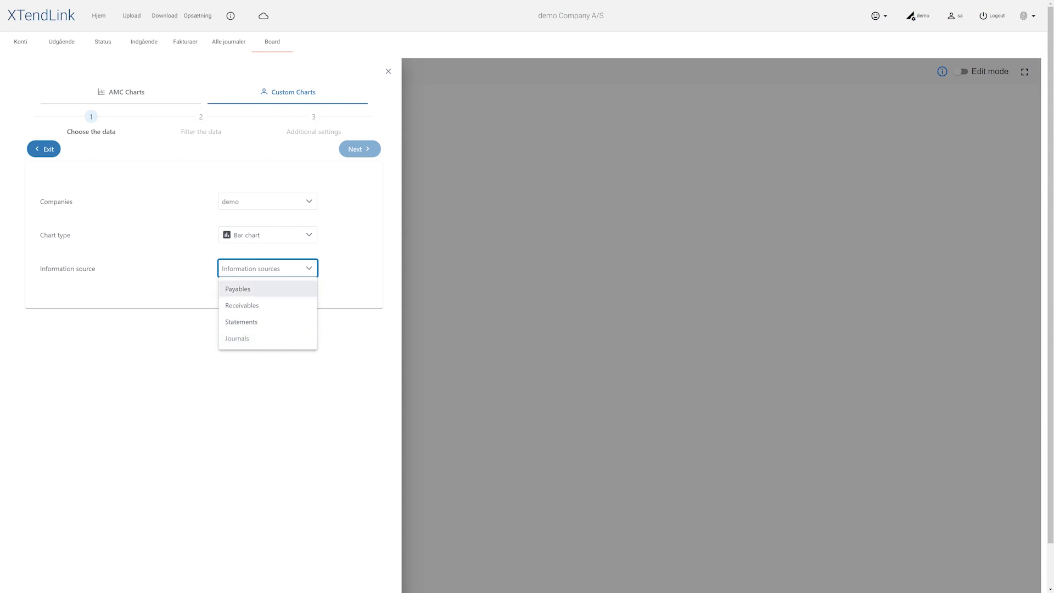
{"action": "left_click", "coordinate": [237, 289]}
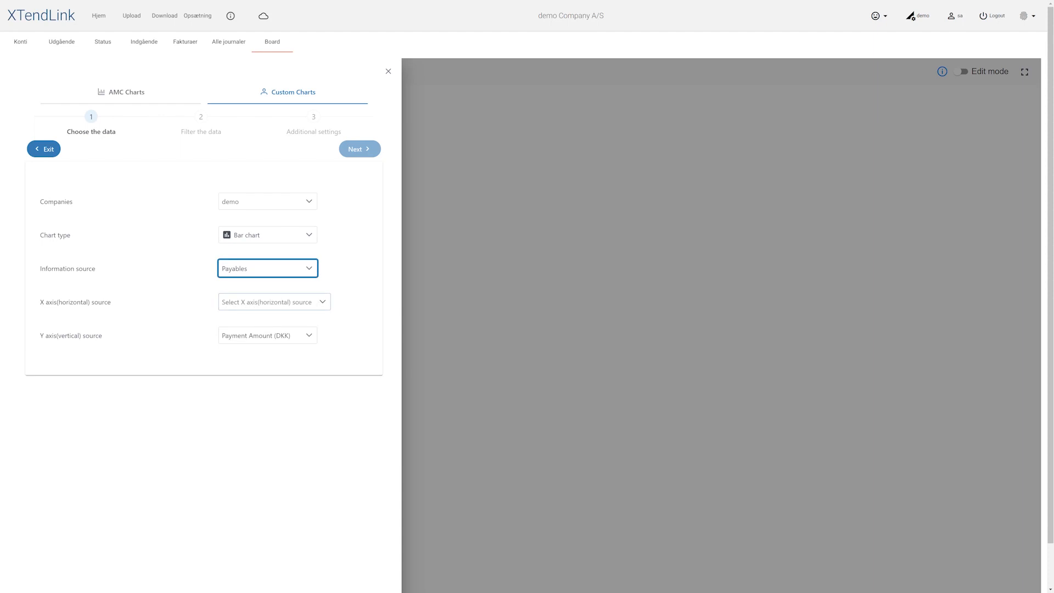
{"action": "left_click", "coordinate": [274, 302]}
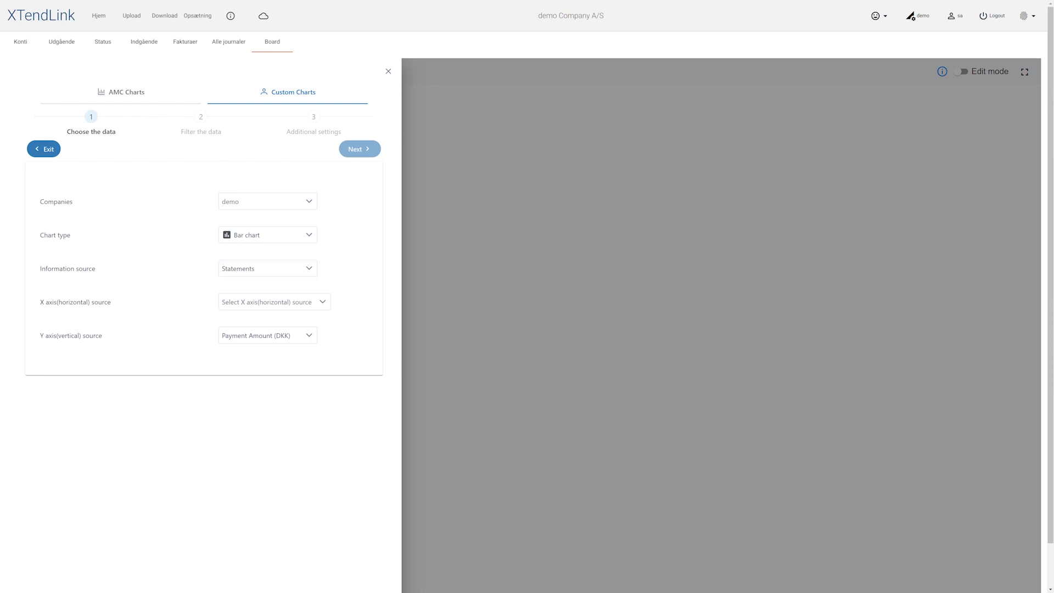
{"action": "left_click", "coordinate": [274, 302]}
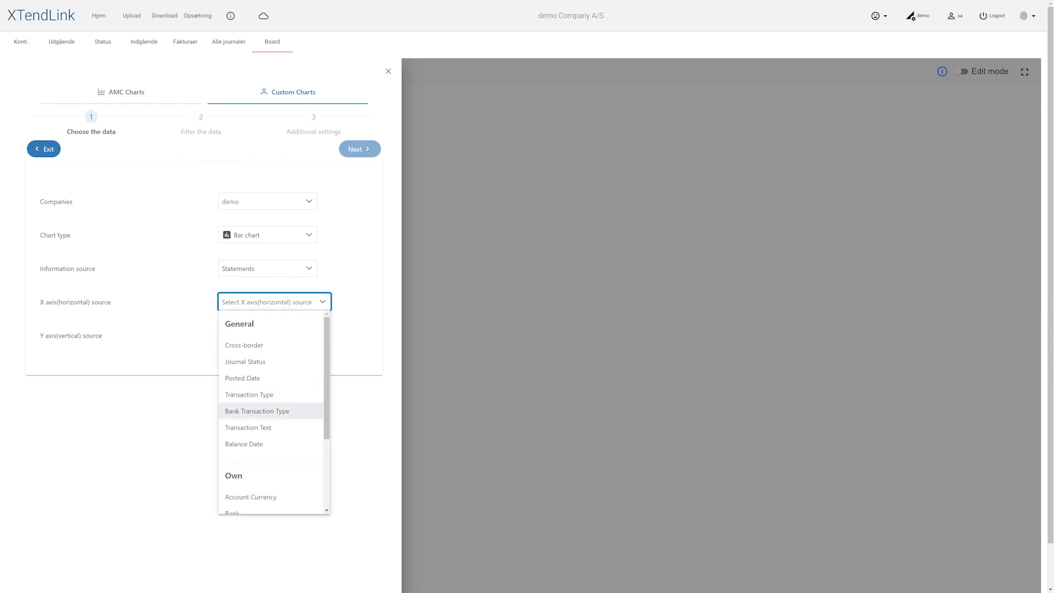
{"action": "scroll", "coordinate": [271, 405], "scroll_direction": "down", "scroll_amount": 1}
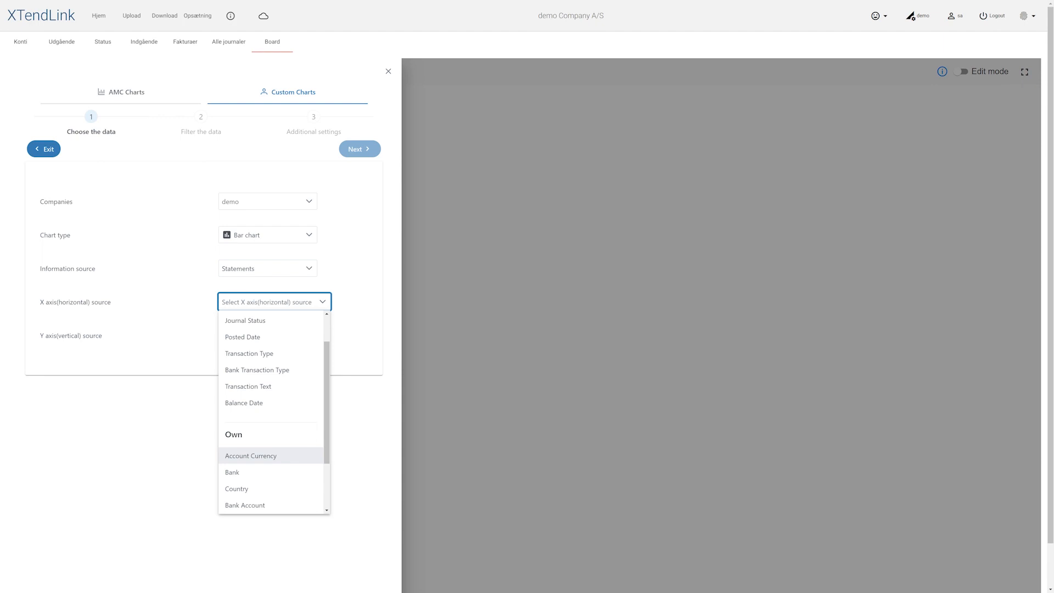
{"action": "left_click", "coordinate": [251, 456]}
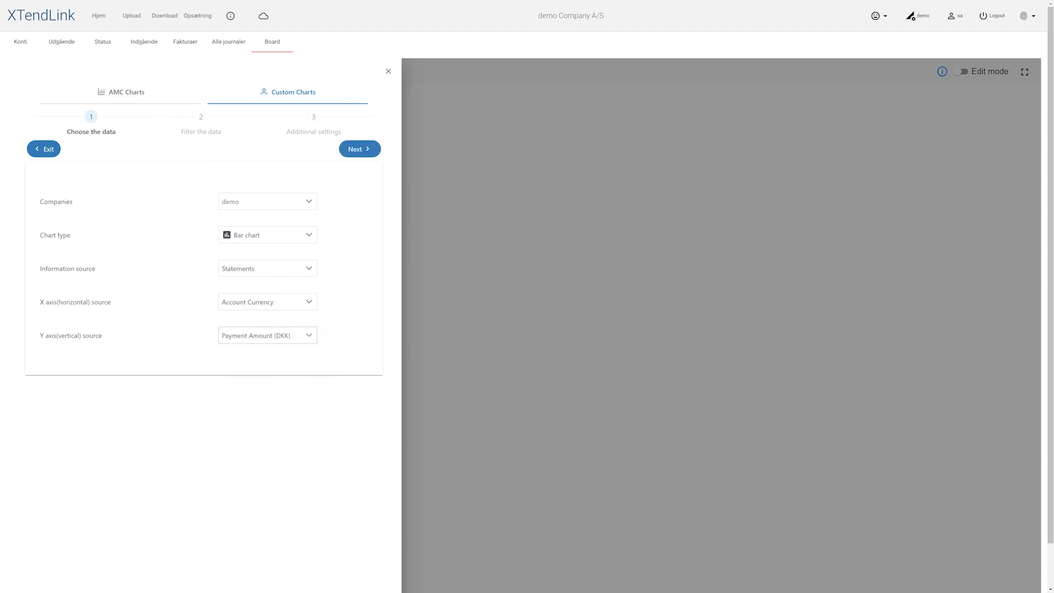
{"action": "left_click", "coordinate": [258, 336]}
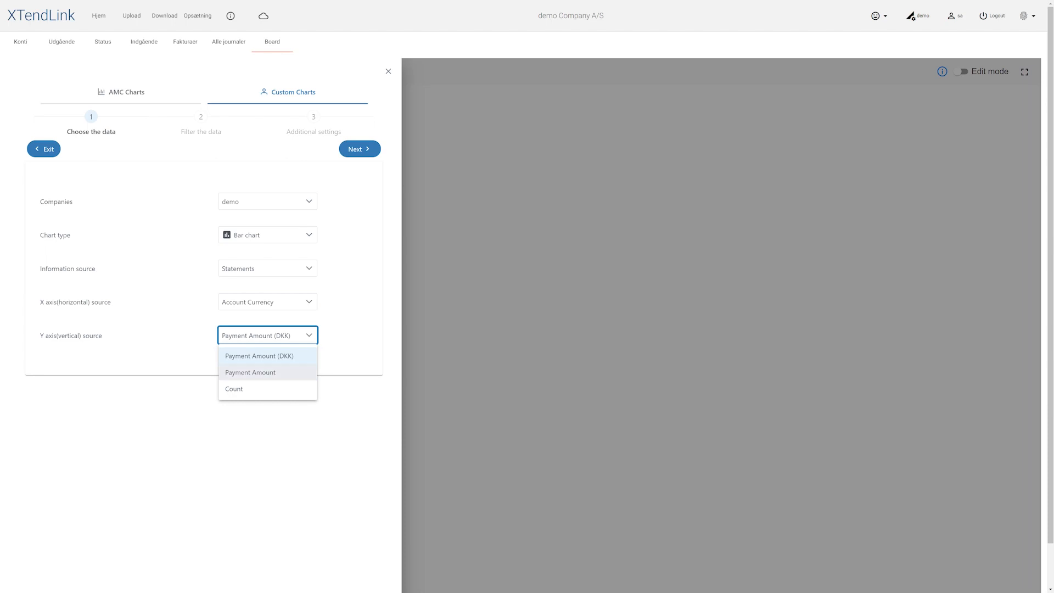
{"action": "left_click", "coordinate": [251, 372]}
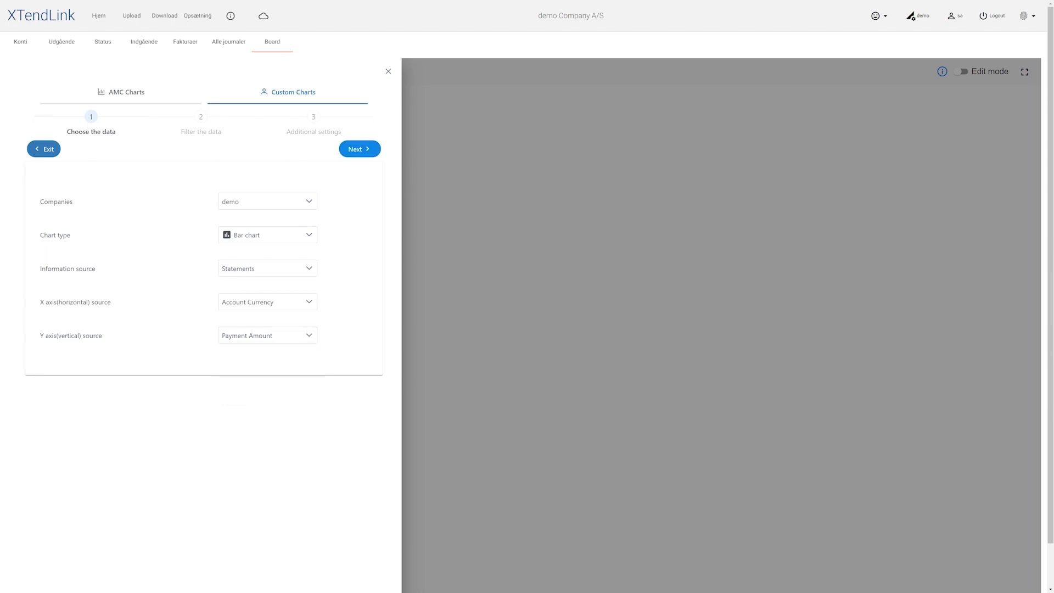
{"action": "left_click", "coordinate": [360, 149]}
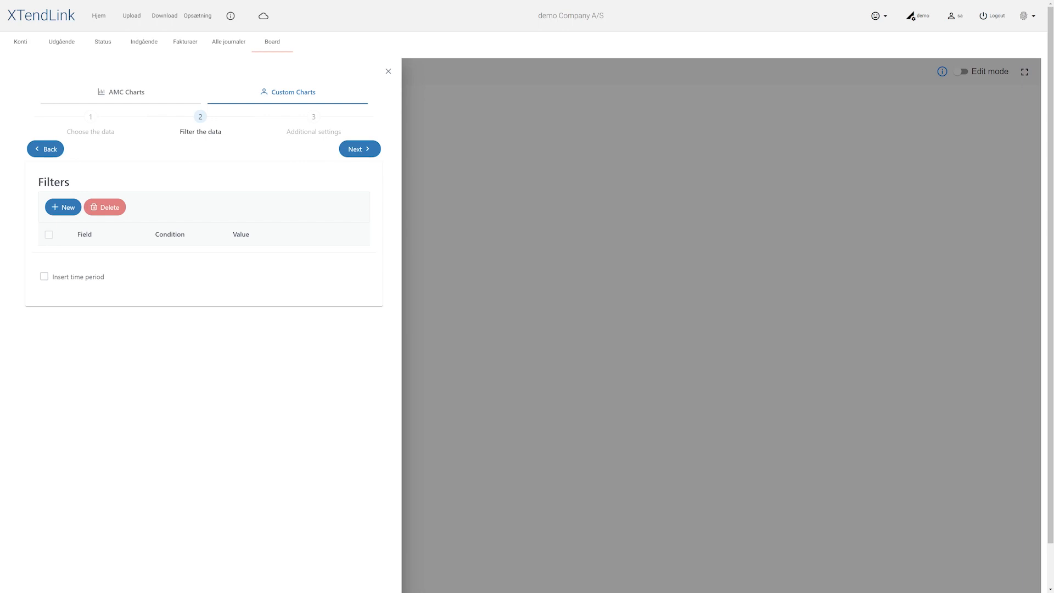
Add a data filter where Transaction Type is Equal to Charge
{"action": "scroll", "coordinate": [527, 296], "scroll_direction": "down", "scroll_amount": 1}
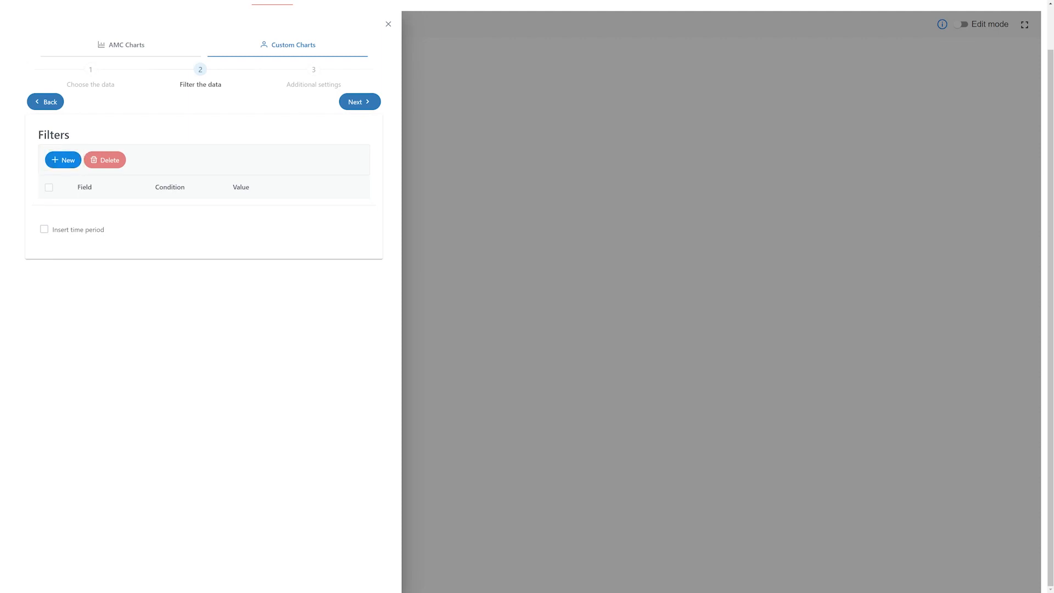
{"action": "left_click", "coordinate": [63, 160]}
{"action": "left_click", "coordinate": [89, 178]}
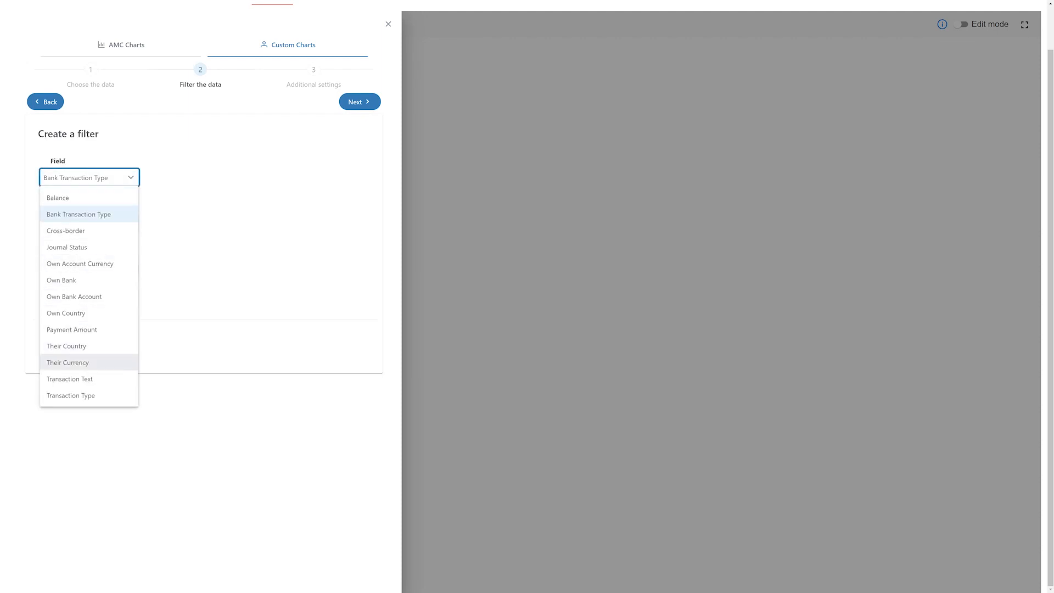
{"action": "left_click", "coordinate": [89, 396]}
{"action": "left_click", "coordinate": [89, 270]}
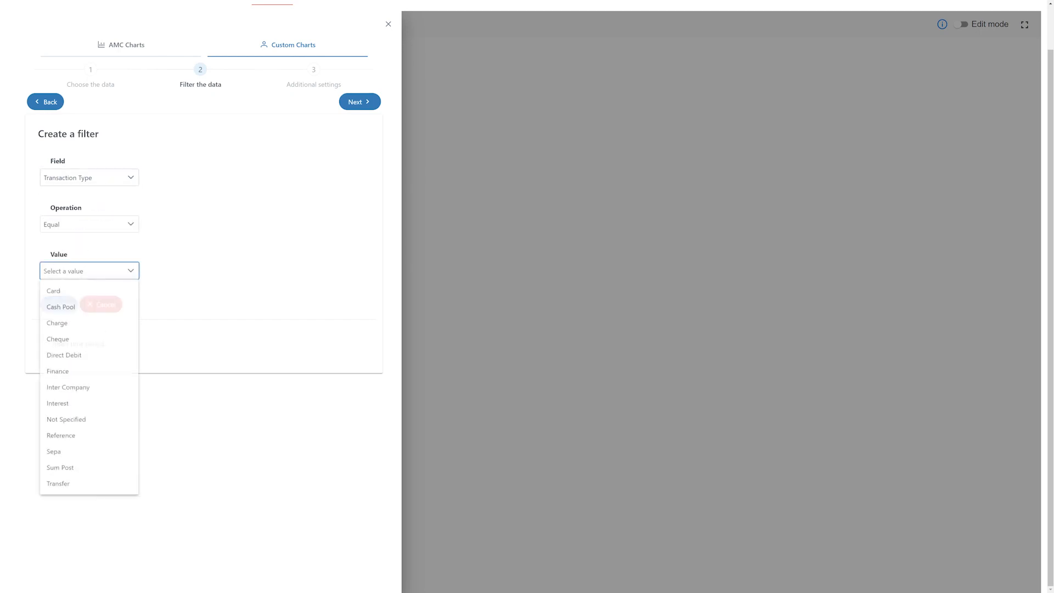
{"action": "left_click", "coordinate": [82, 324]}
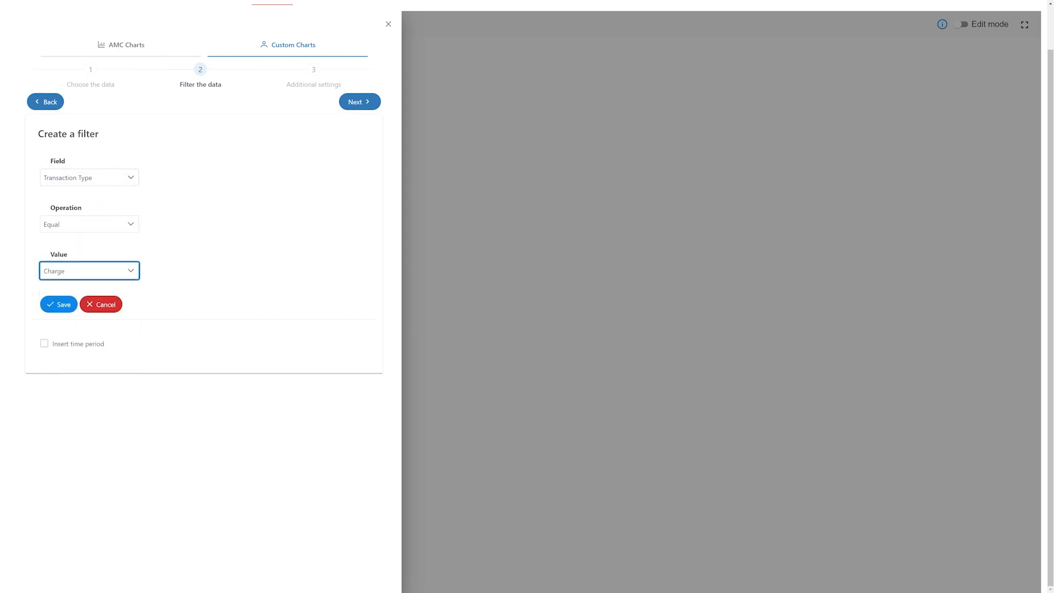
{"action": "left_click", "coordinate": [59, 305]}
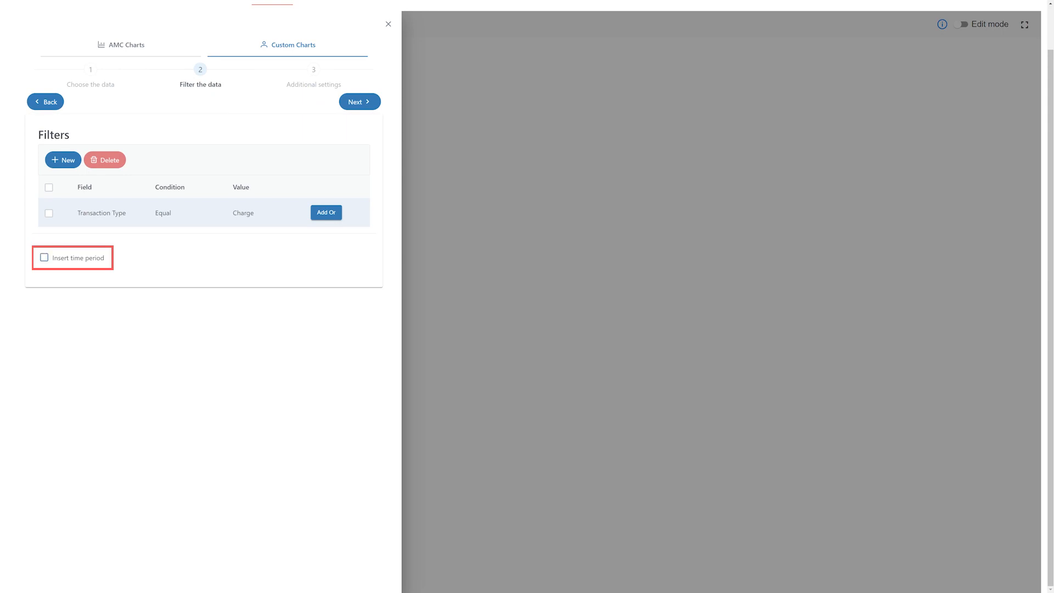
{"action": "left_click", "coordinate": [44, 257]}
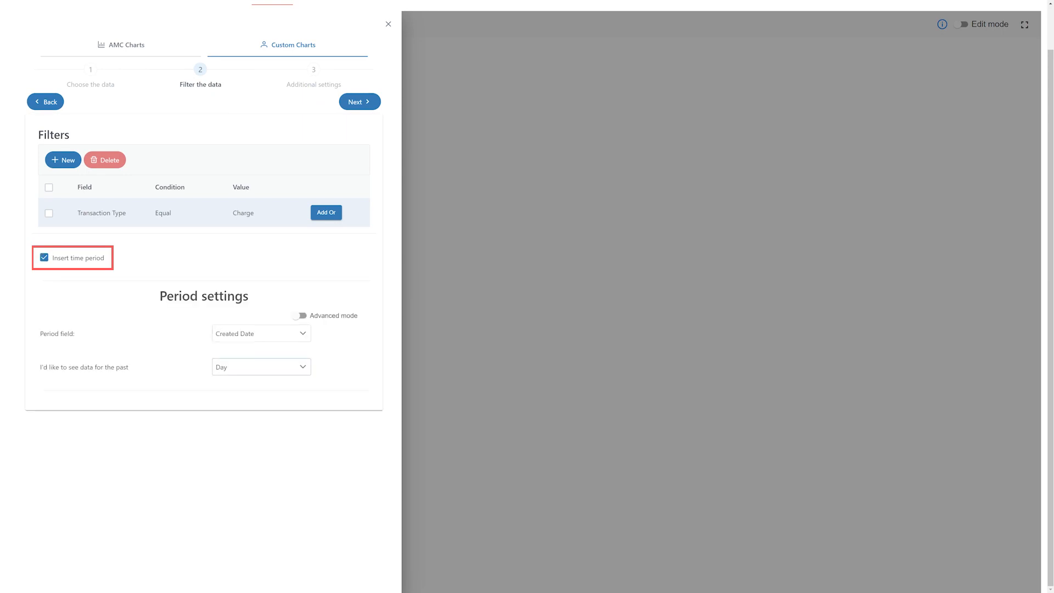
{"action": "left_click", "coordinate": [261, 367]}
{"action": "key", "text": "Escape"}
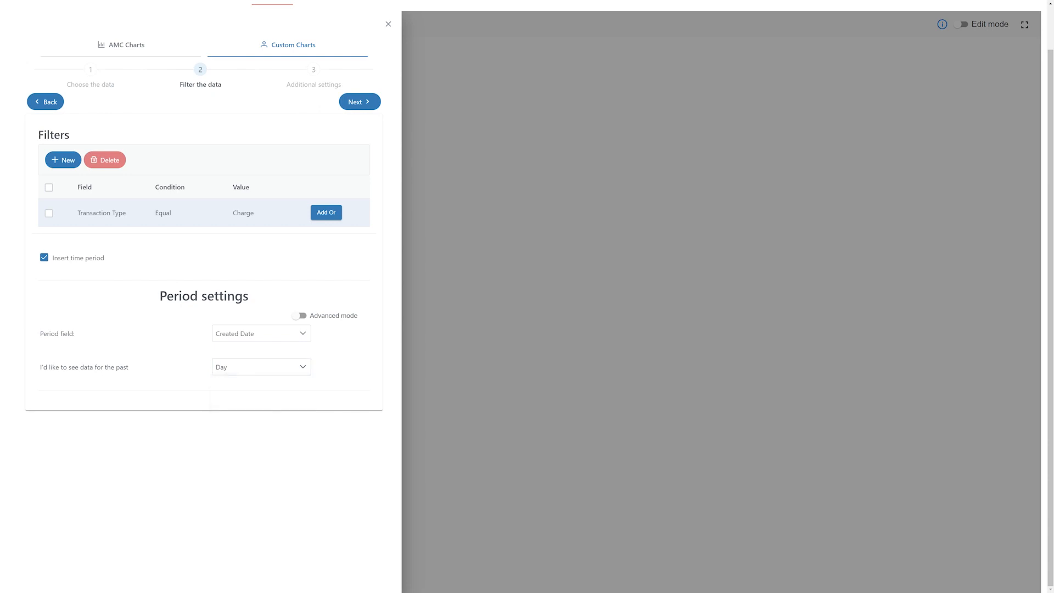
{"action": "left_click", "coordinate": [43, 257]}
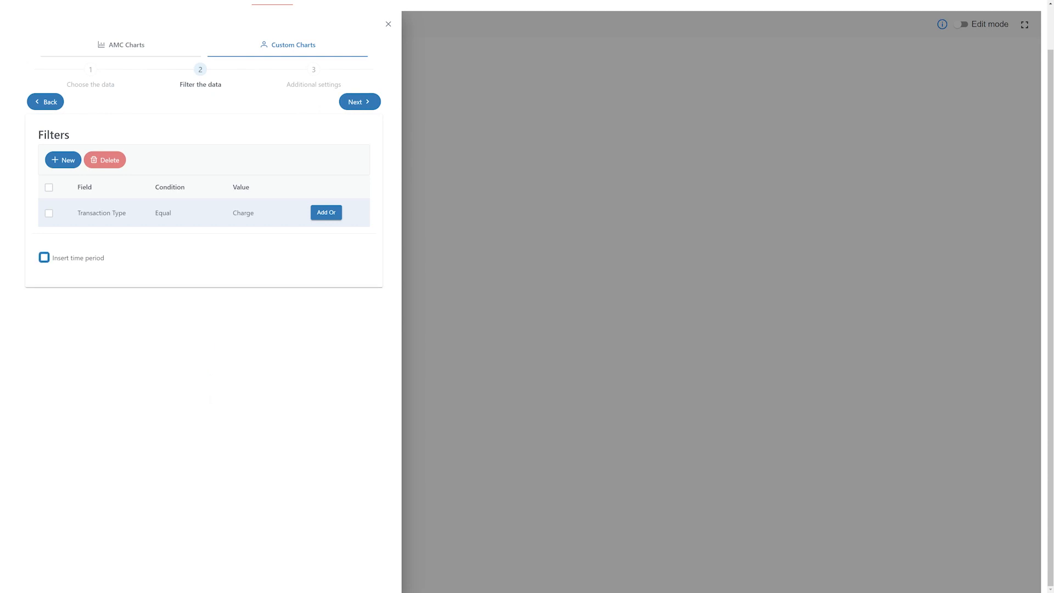
Title the data display "Bank fees per currency" and create it on the board
{"action": "left_click", "coordinate": [360, 101]}
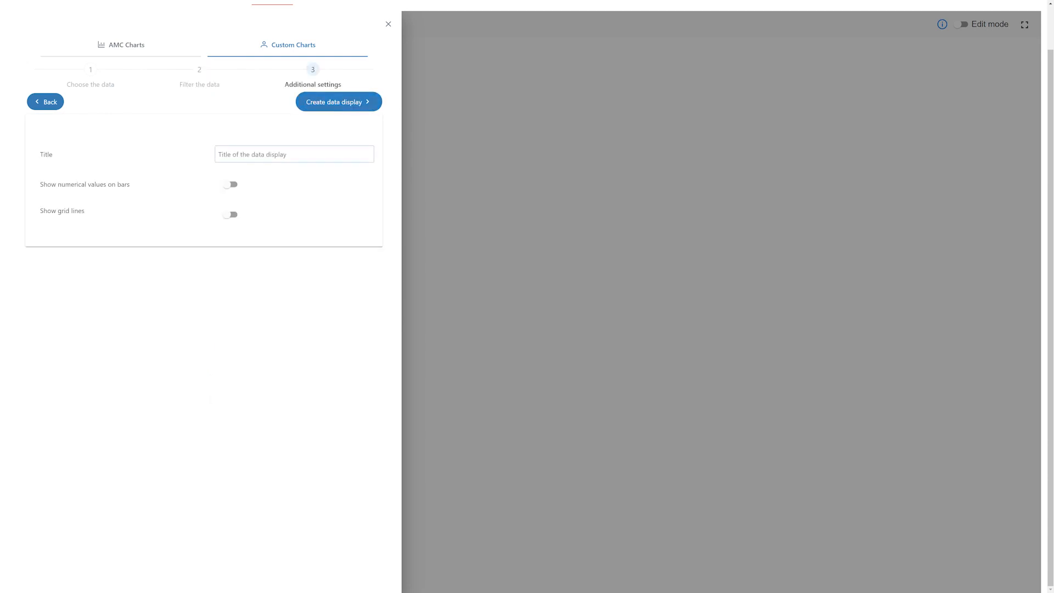
{"action": "type", "text": "Bank fees "}
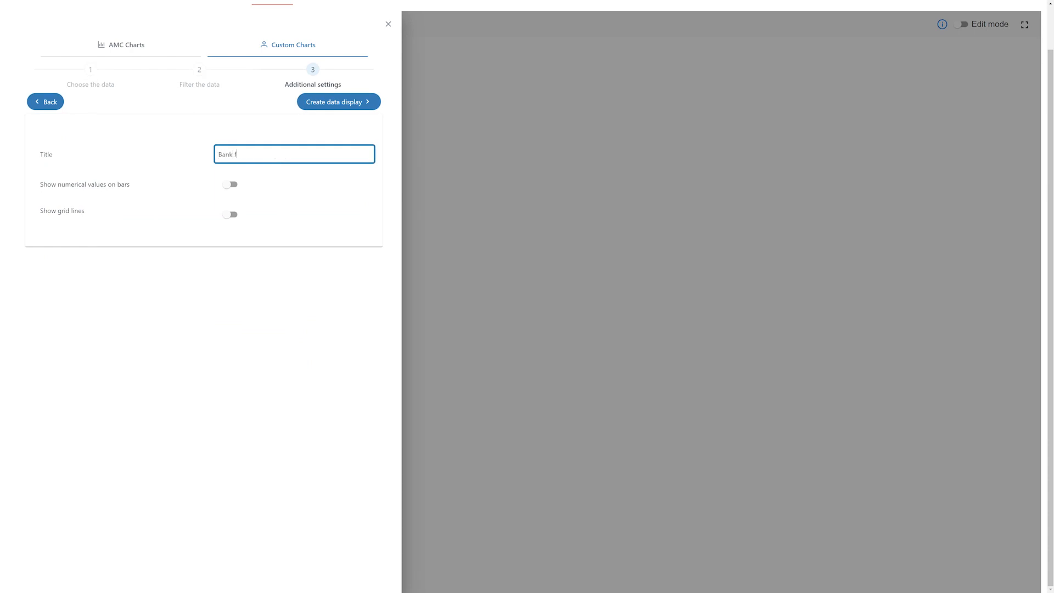
{"action": "type", "text": "per currency"}
{"action": "left_click", "coordinate": [339, 101]}
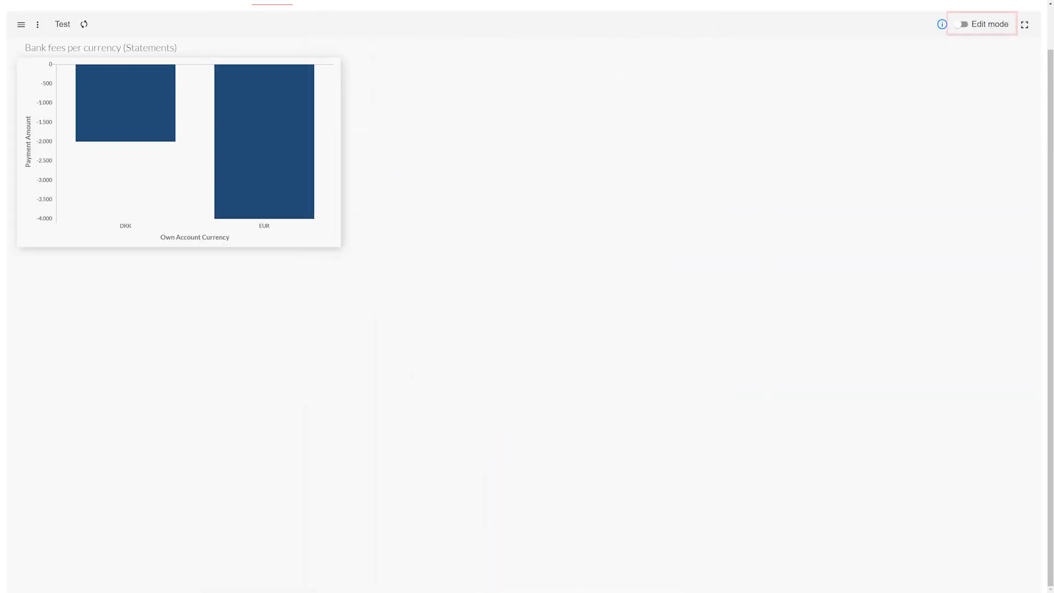
Enlarge the Bank fees per currency chart in both directions and inspect the values of its bars
{"action": "left_click", "coordinate": [961, 24]}
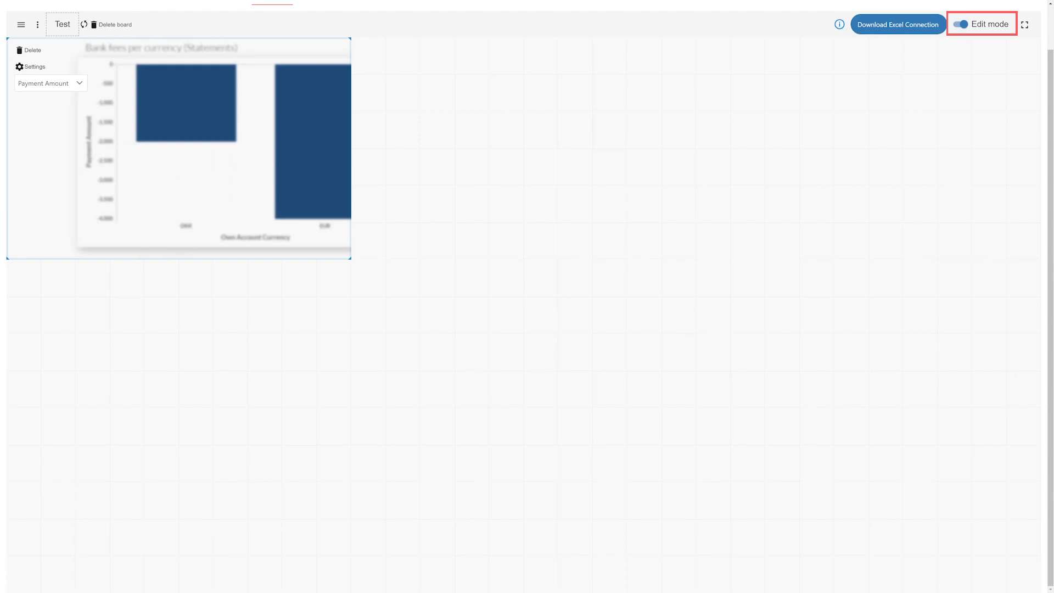
{"action": "left_click_drag", "start_coordinate": [350, 258], "coordinate": [455, 370]}
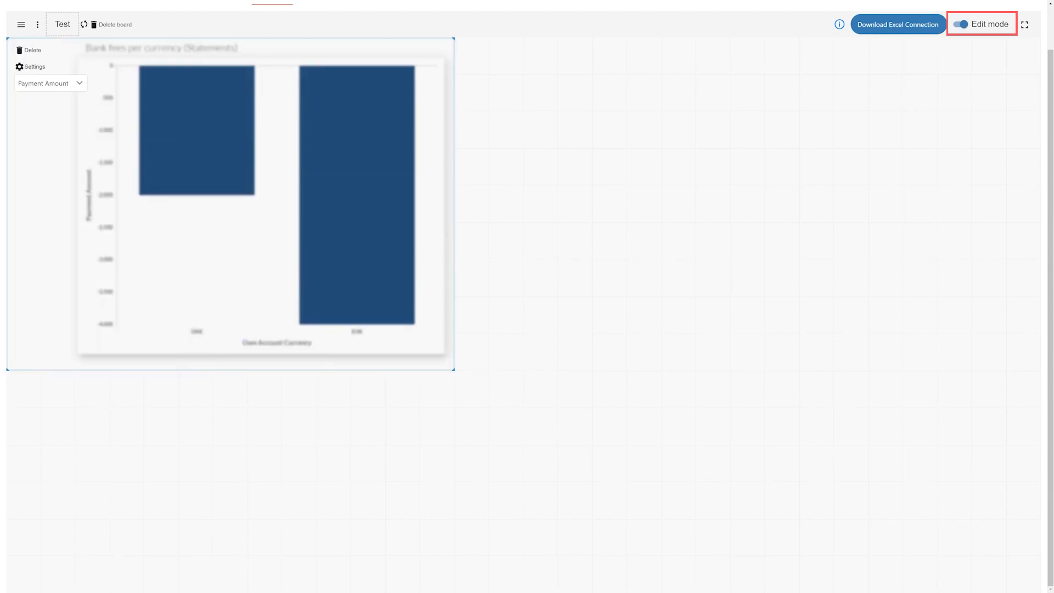
{"action": "left_click", "coordinate": [961, 24]}
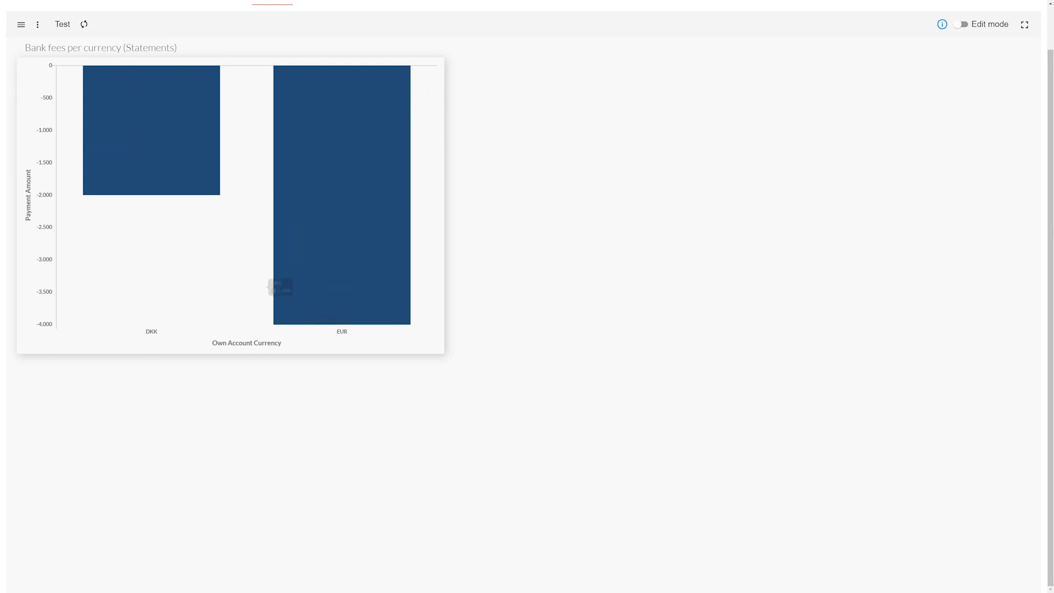
{"action": "mouse_move", "coordinate": [155, 194]}
{"action": "mouse_move", "coordinate": [340, 324]}
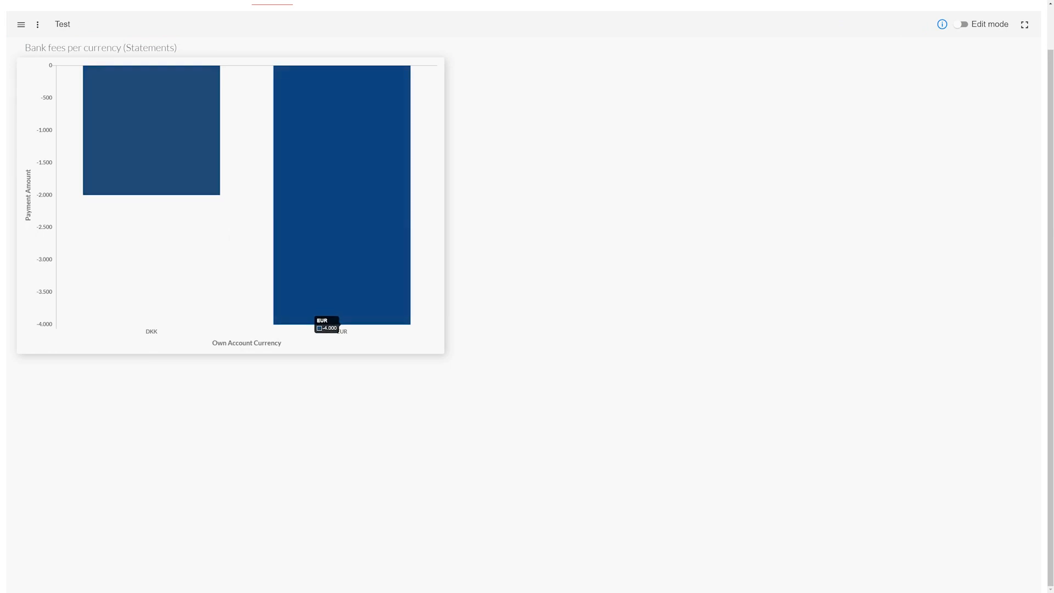
Switch the chart's displayed value to Payment Amount (DKK) and move the chart to the middle of the board
{"action": "left_click", "coordinate": [961, 25]}
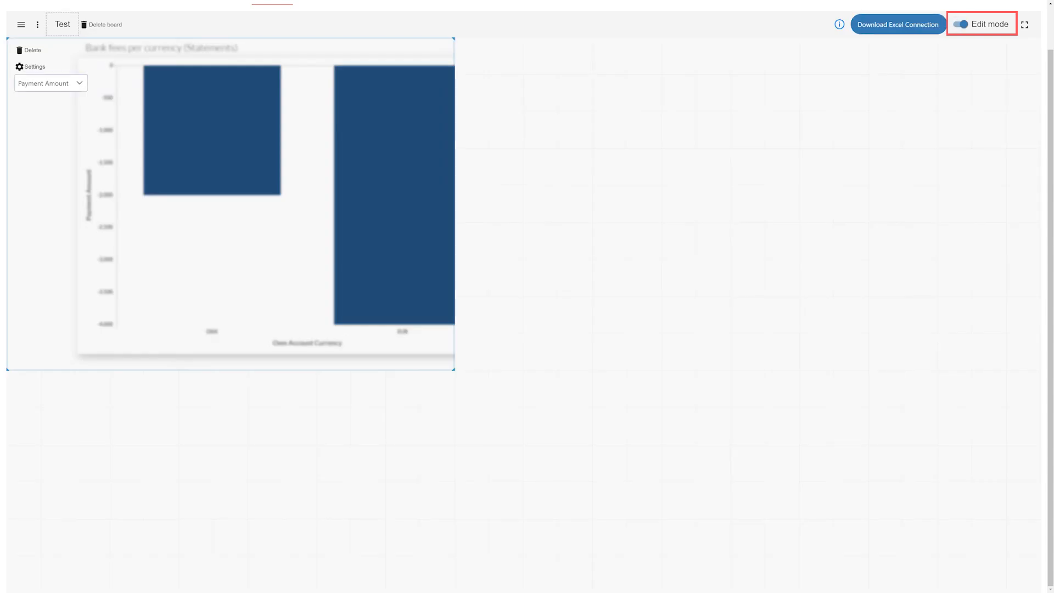
{"action": "left_click", "coordinate": [50, 83]}
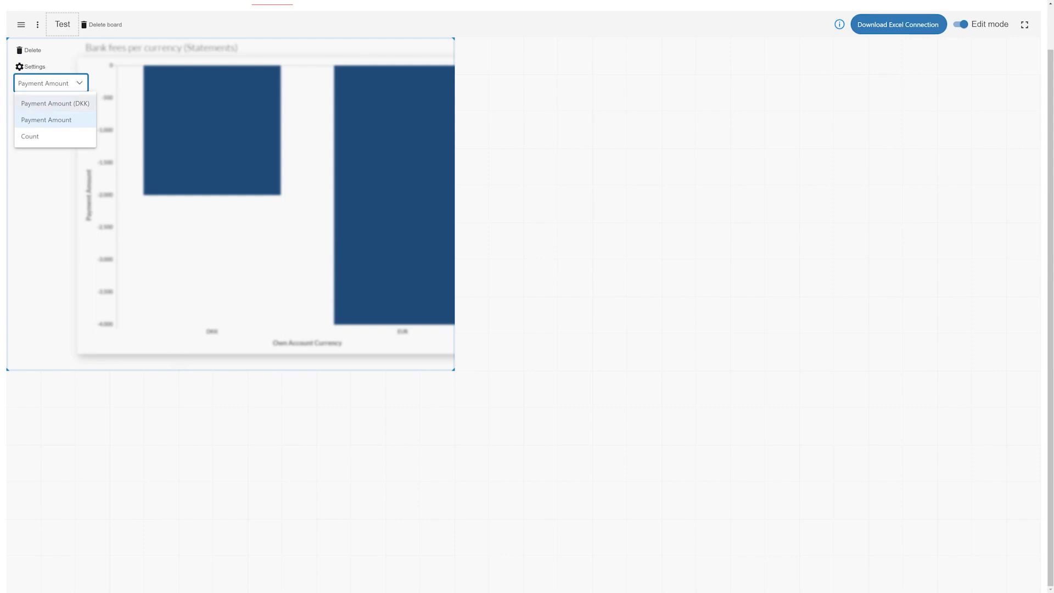
{"action": "left_click", "coordinate": [54, 103]}
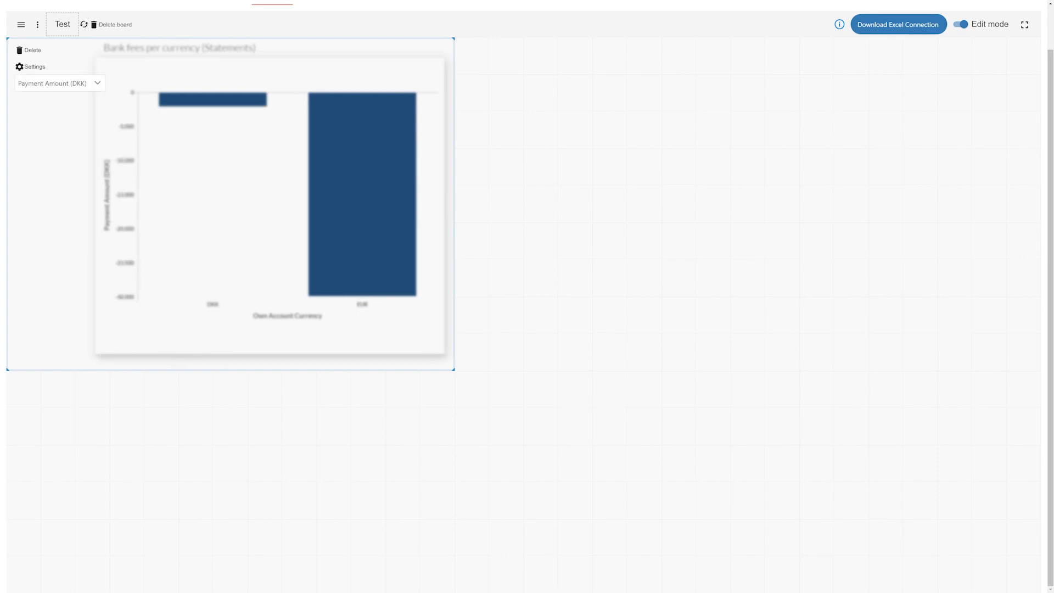
{"action": "left_click", "coordinate": [961, 24]}
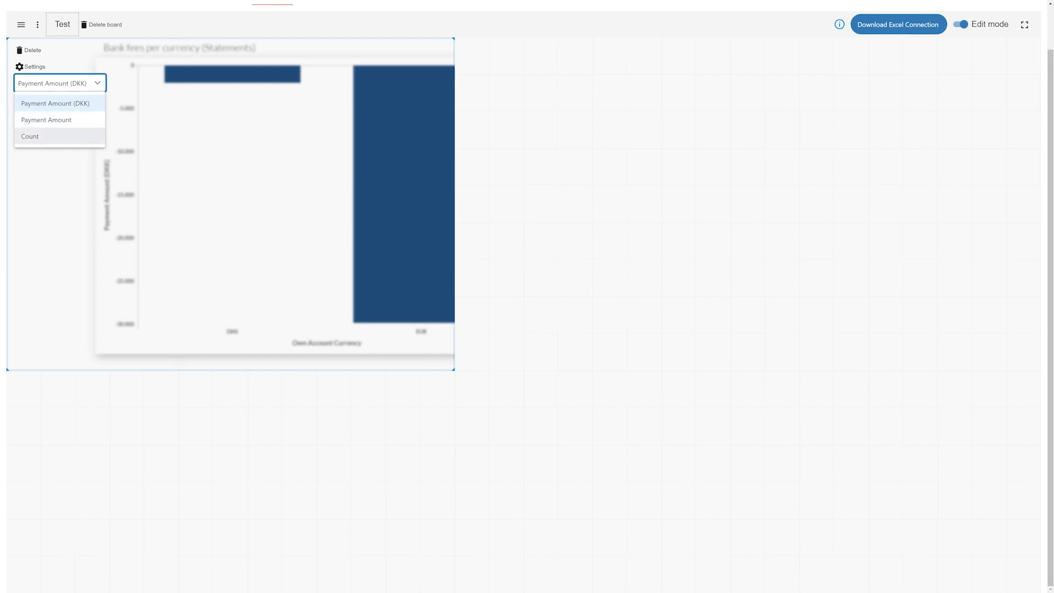
{"action": "left_click_drag", "start_coordinate": [137, 193], "coordinate": [409, 194]}
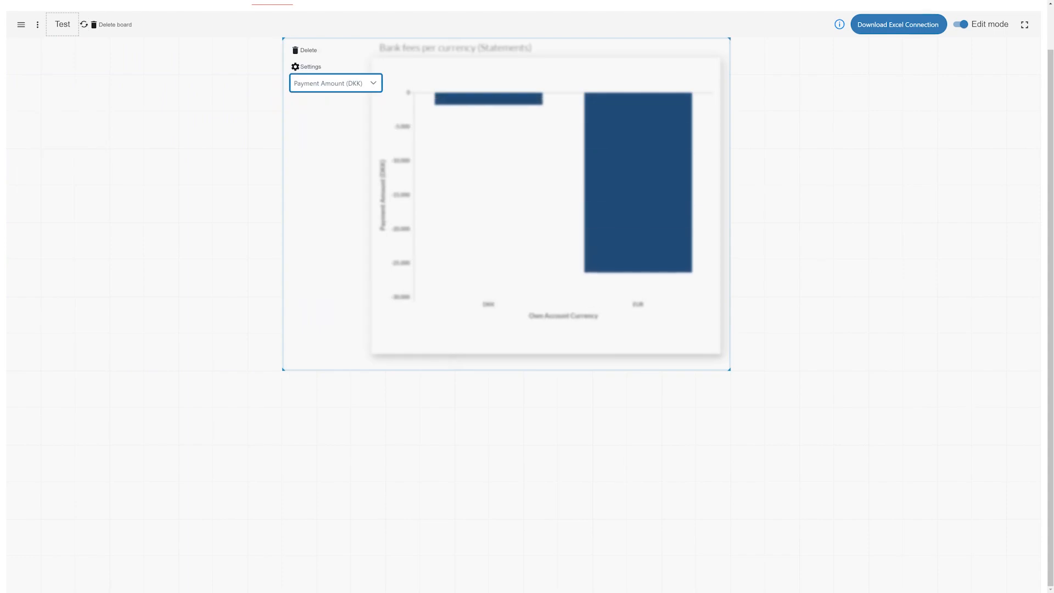